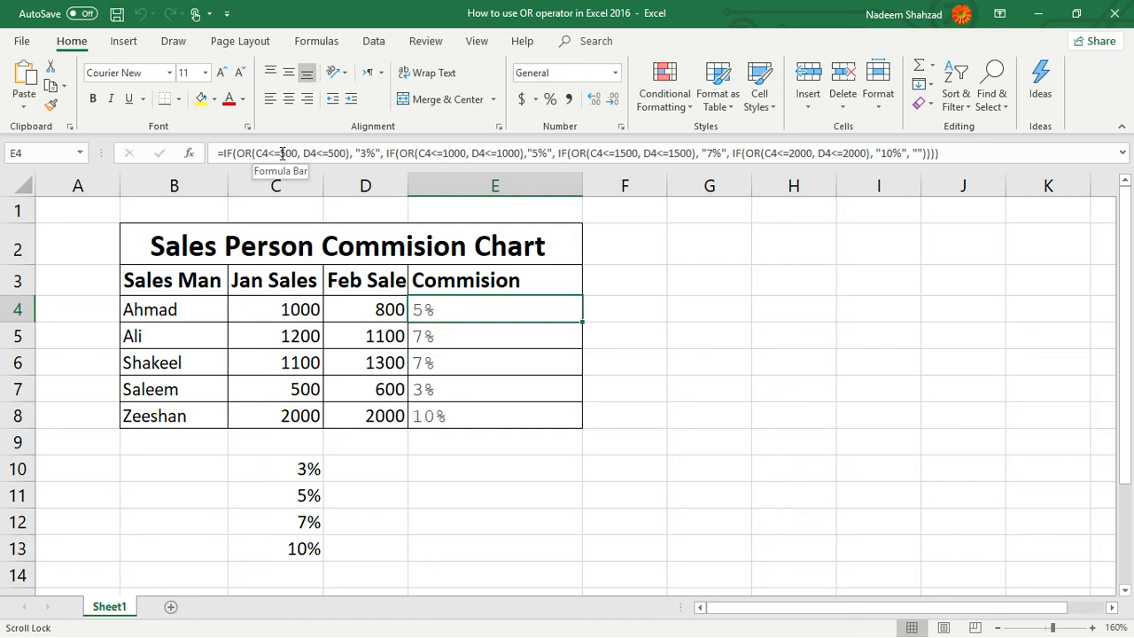
Examine the January and February sales in C4 and D4 against the nested IF/OR commission formula in E4.
left_click(300, 308)
left_click(356, 314)
left_click(432, 309)
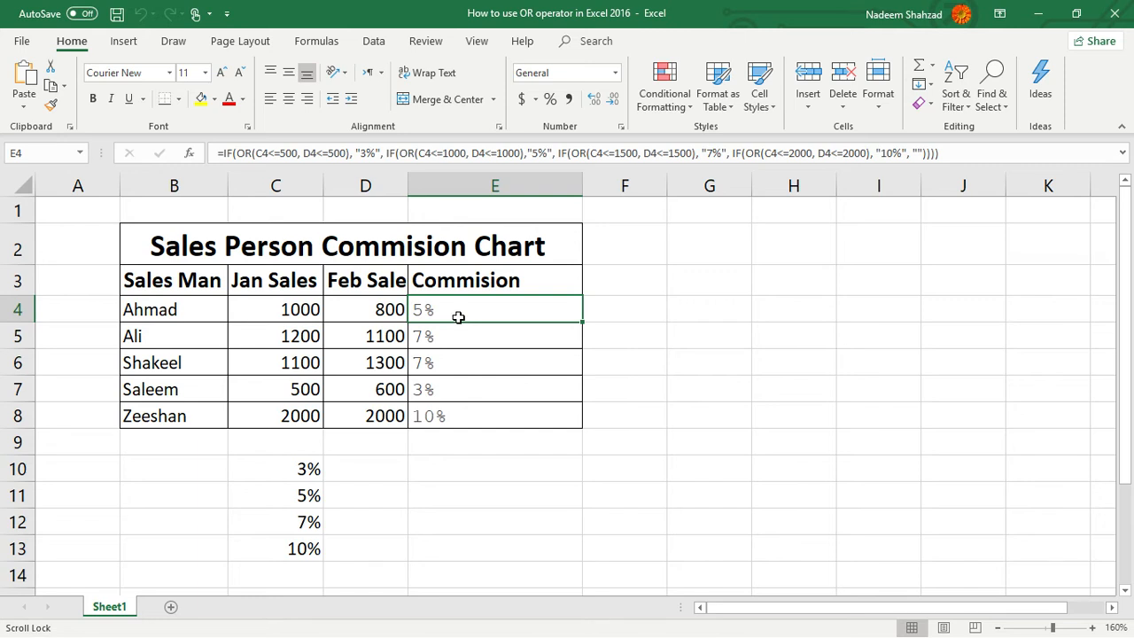
left_click(499, 306)
left_click(457, 308)
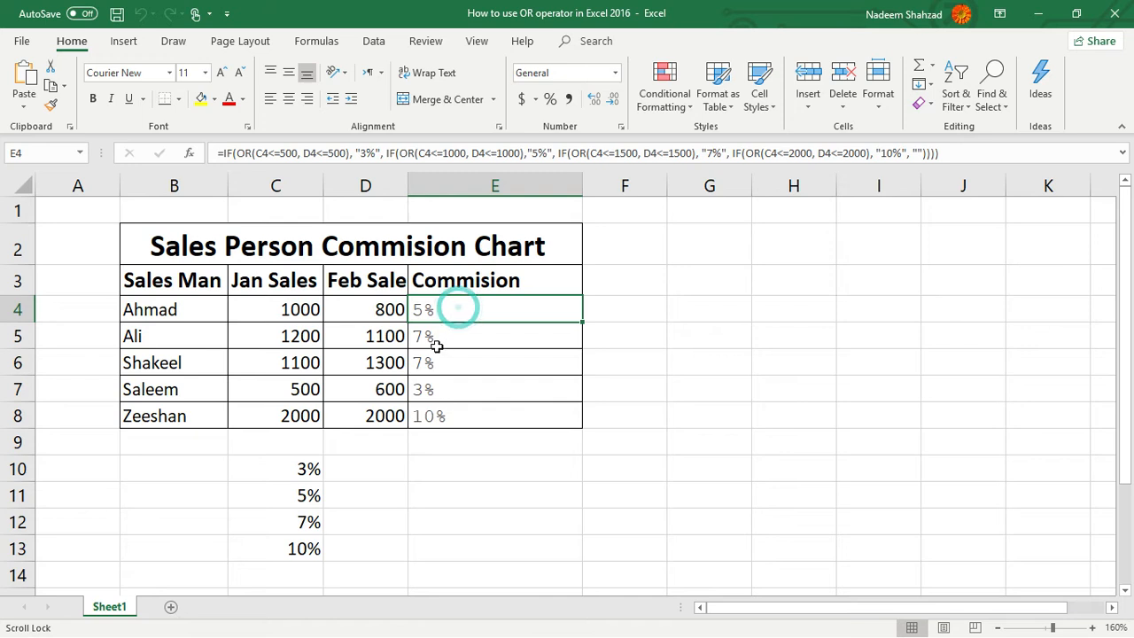
left_click(285, 308)
left_click(391, 309)
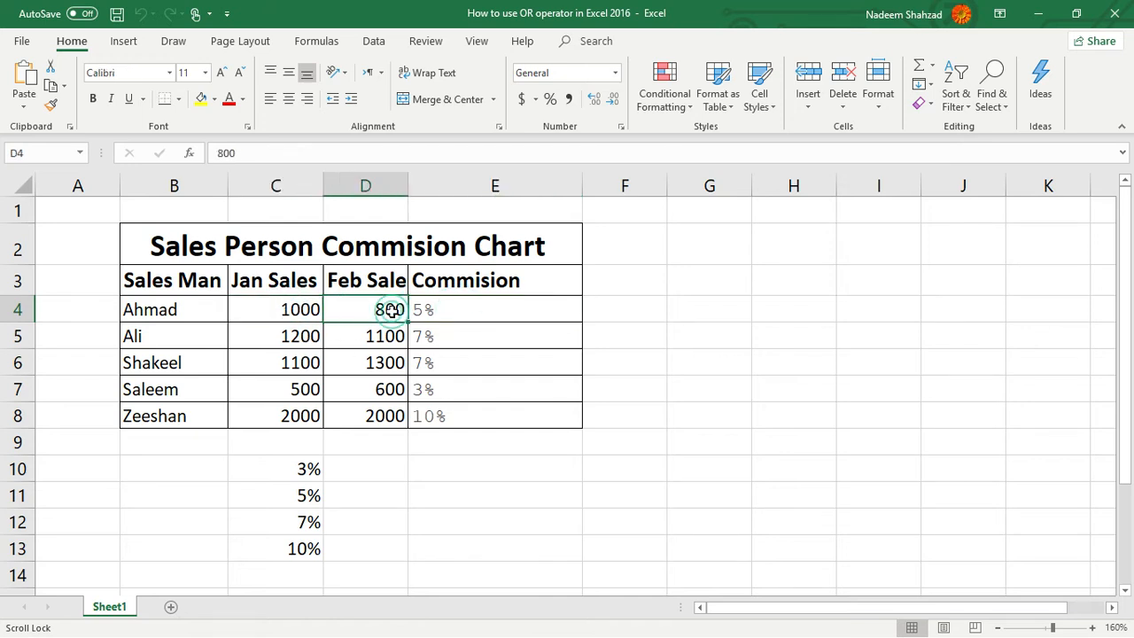
Set the January sales value in C4 to 500.
left_click(300, 309)
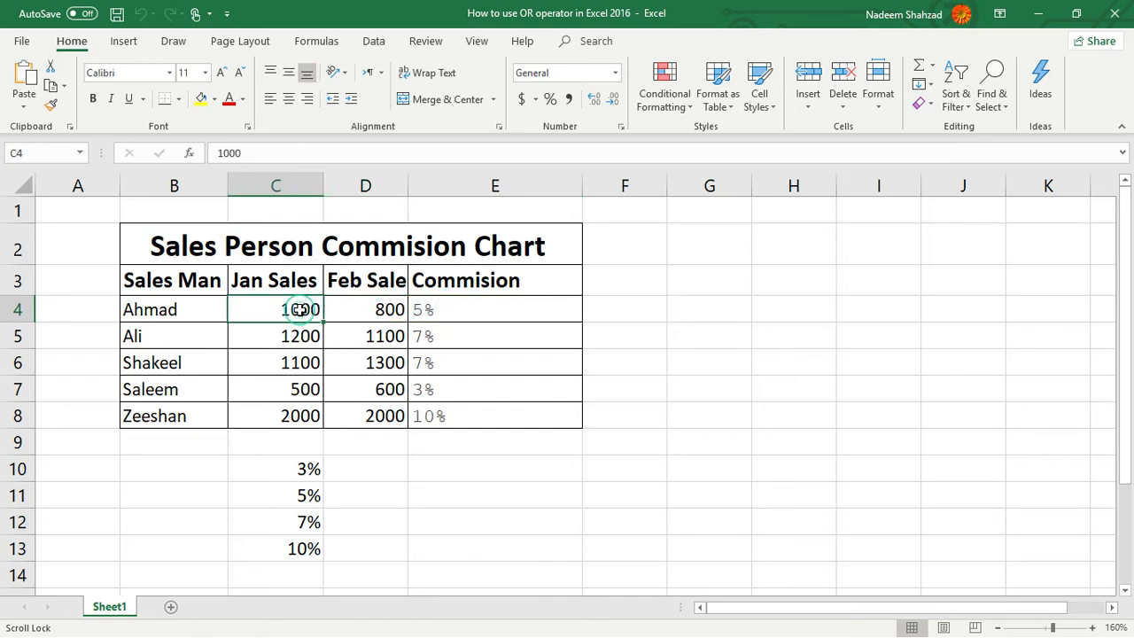
type("500")
left_click(673, 358)
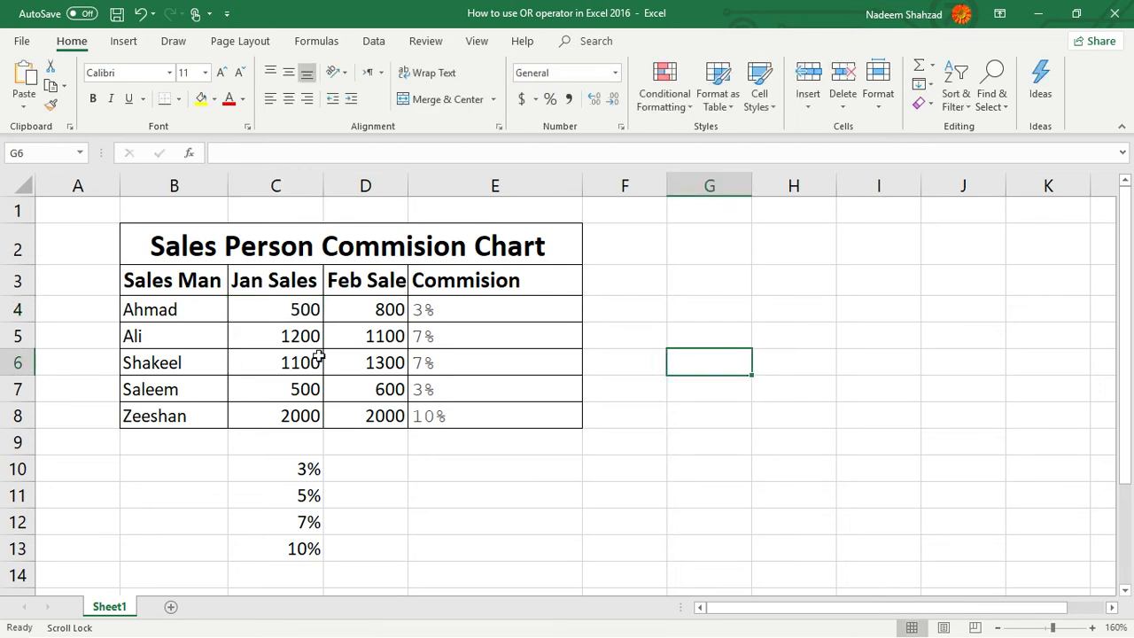
Review the first salesperson's row and fill the commission formula from E4 down through E8.
left_click(299, 308)
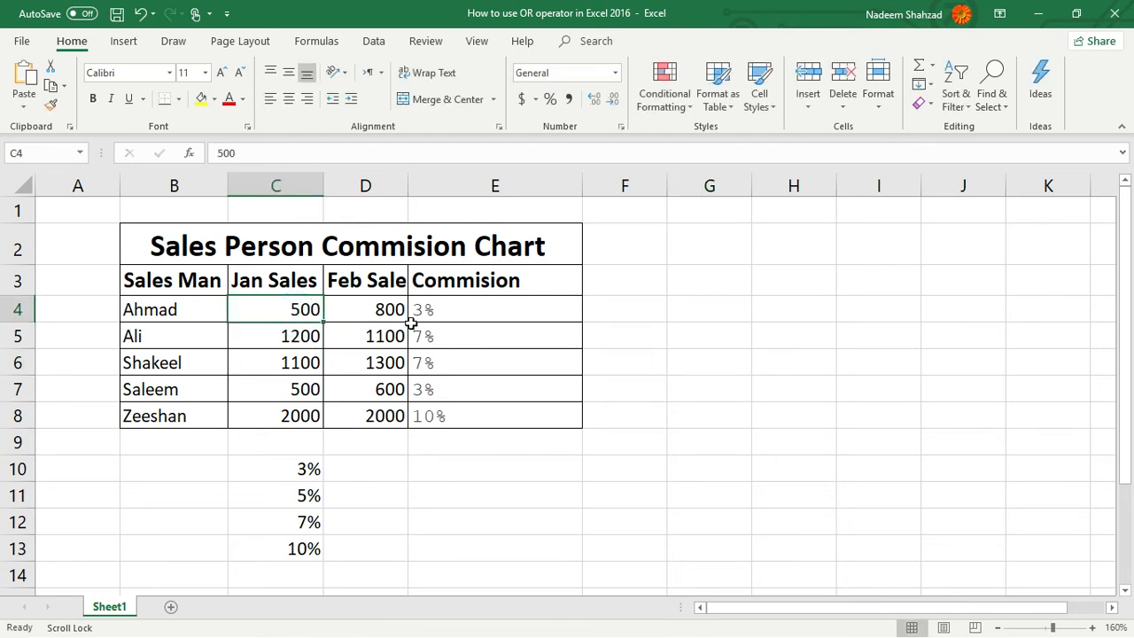
left_click(462, 322)
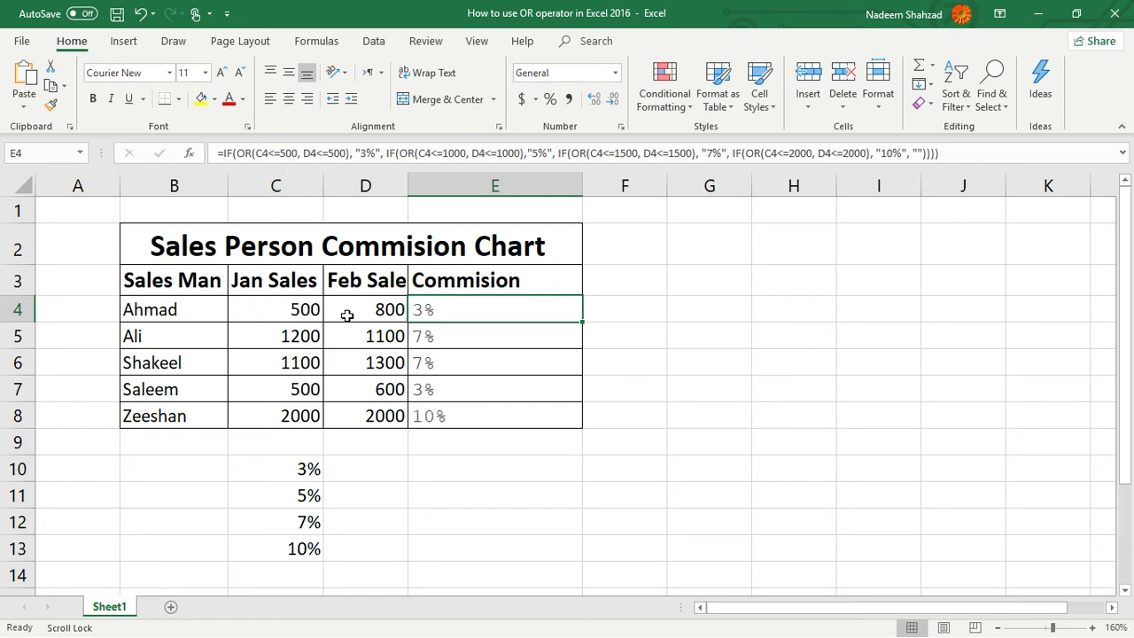
left_click(306, 309)
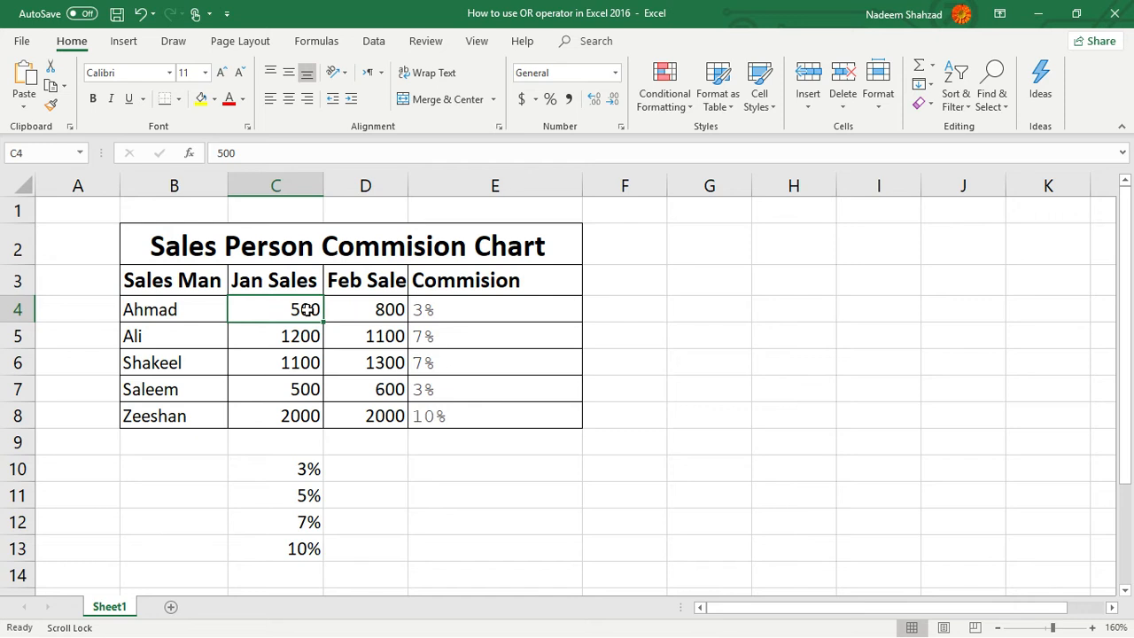
left_click(304, 334)
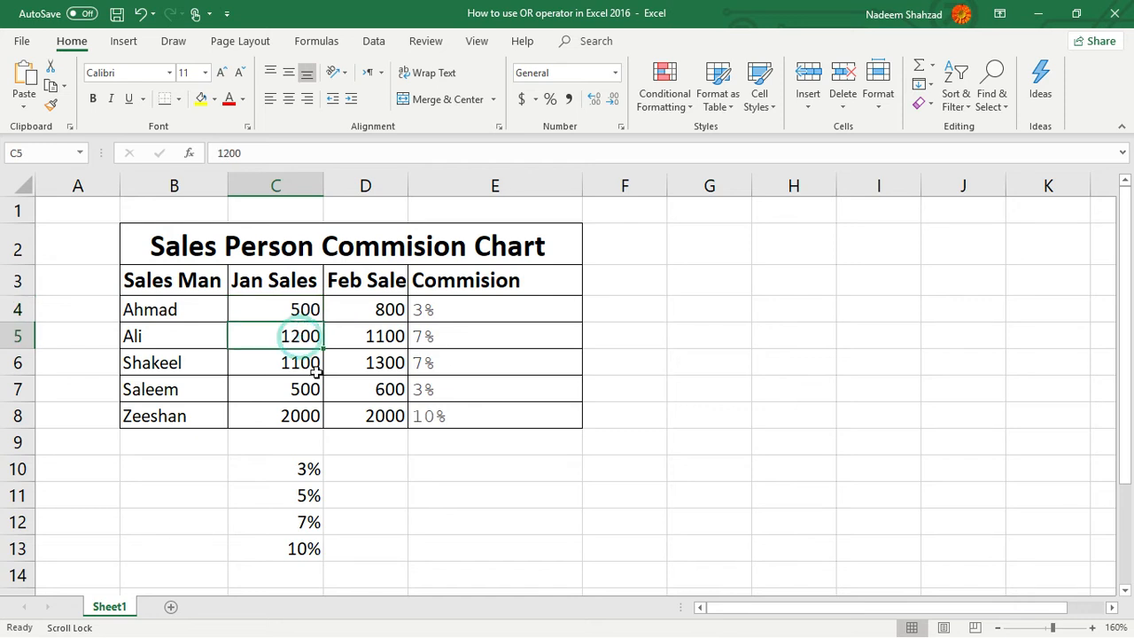
left_click(470, 311)
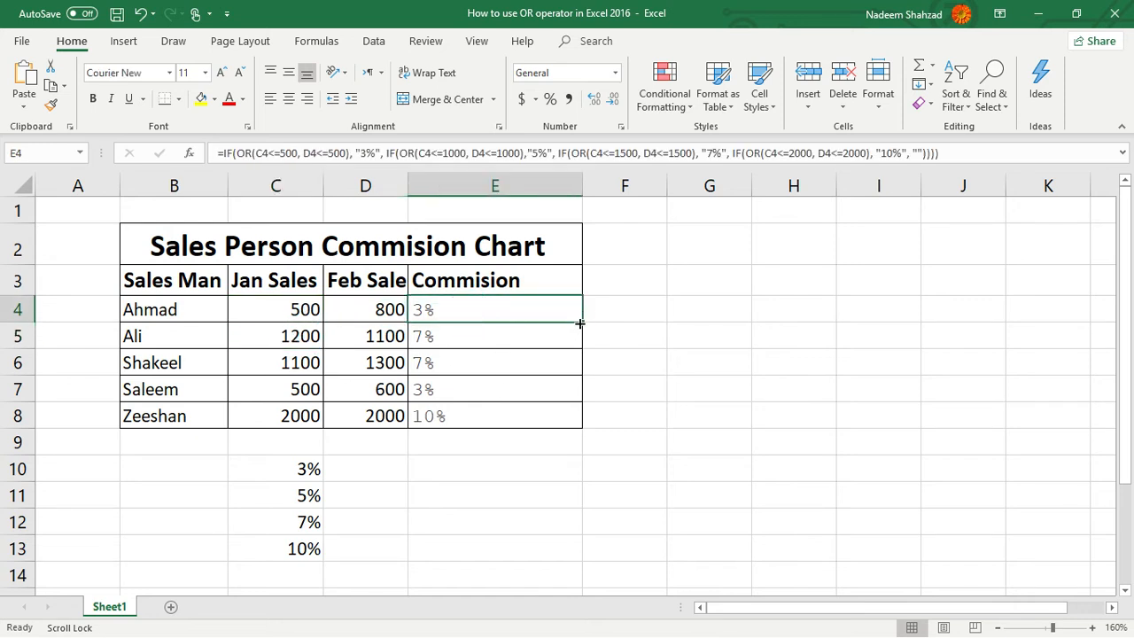
left_click_drag(581, 321, 578, 423)
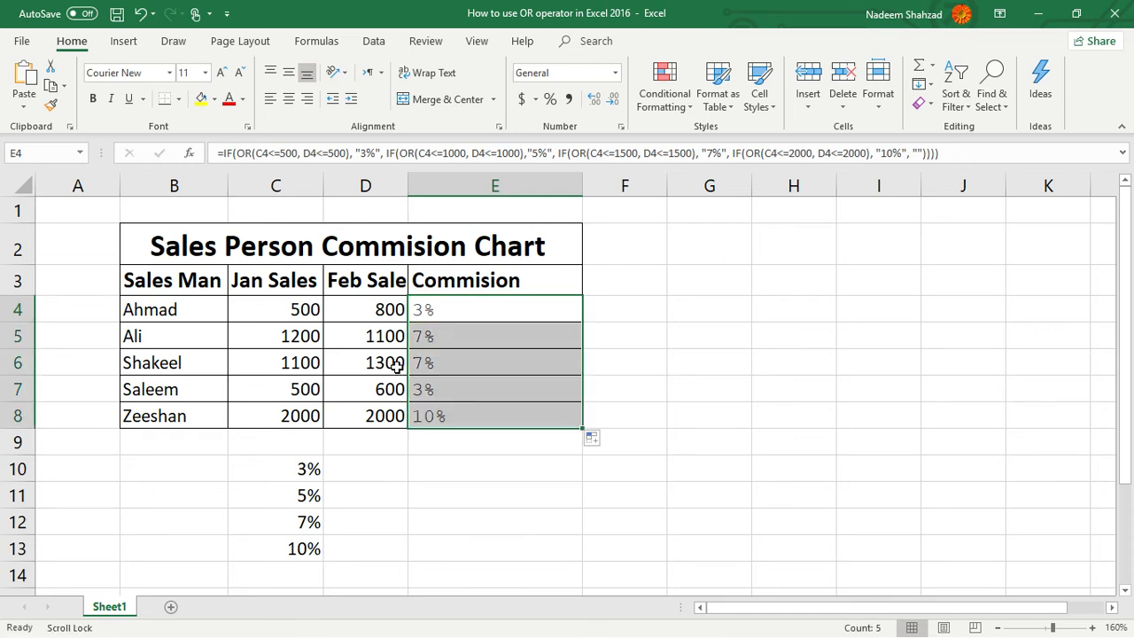
Compare the sales in C5 and D5 with the commission formula in E5, and set D5 to 1500.
left_click(293, 342)
left_click(382, 340)
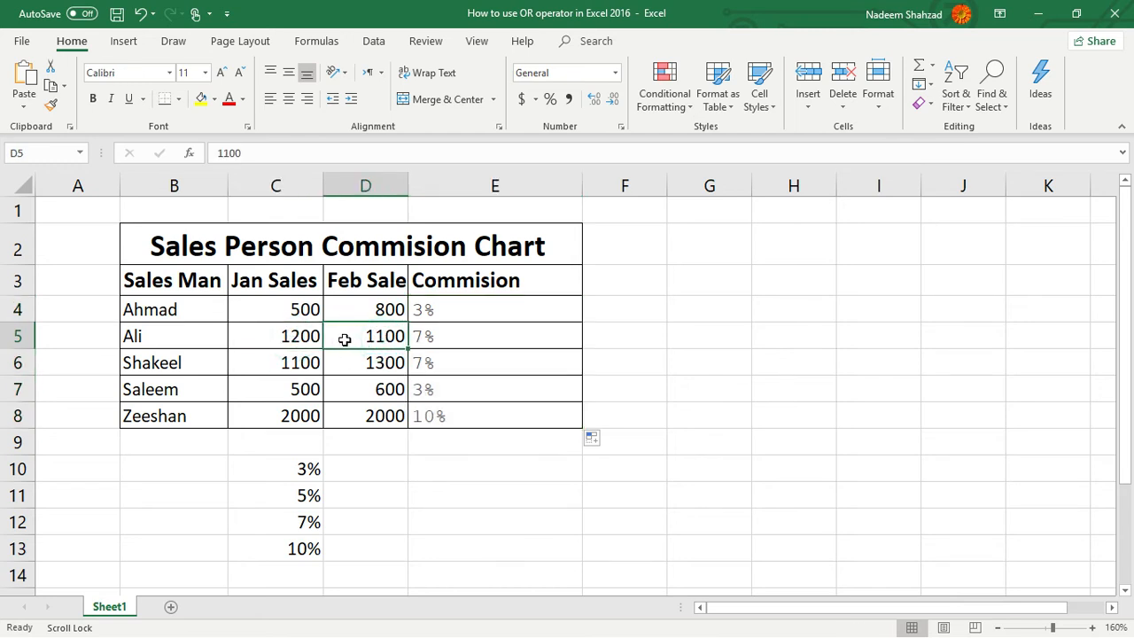
left_click(293, 334)
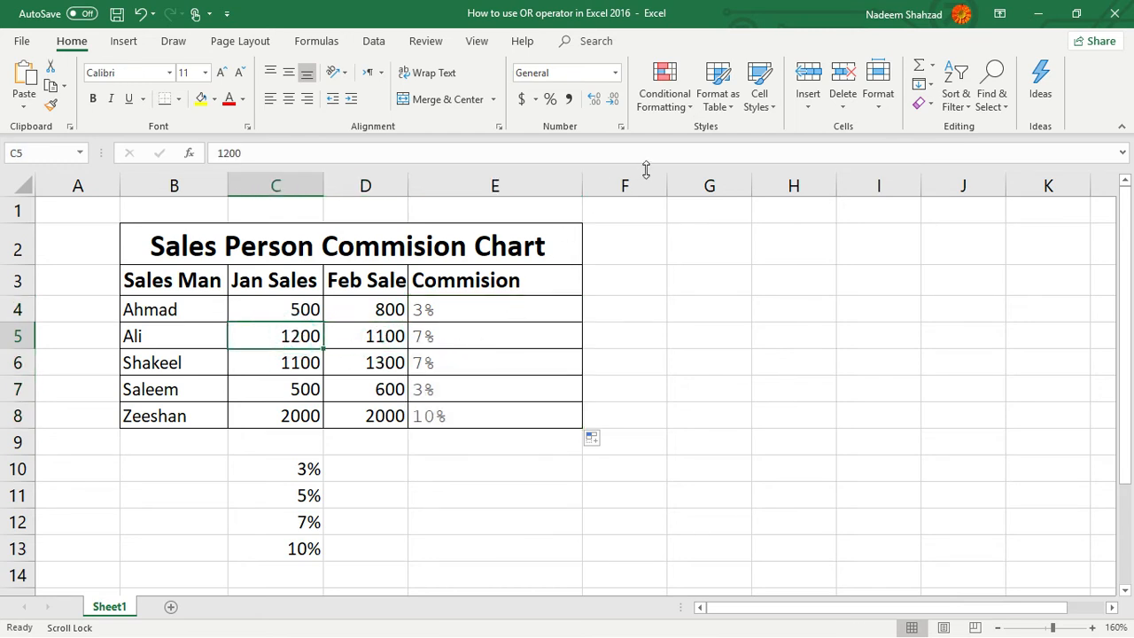
left_click(379, 341)
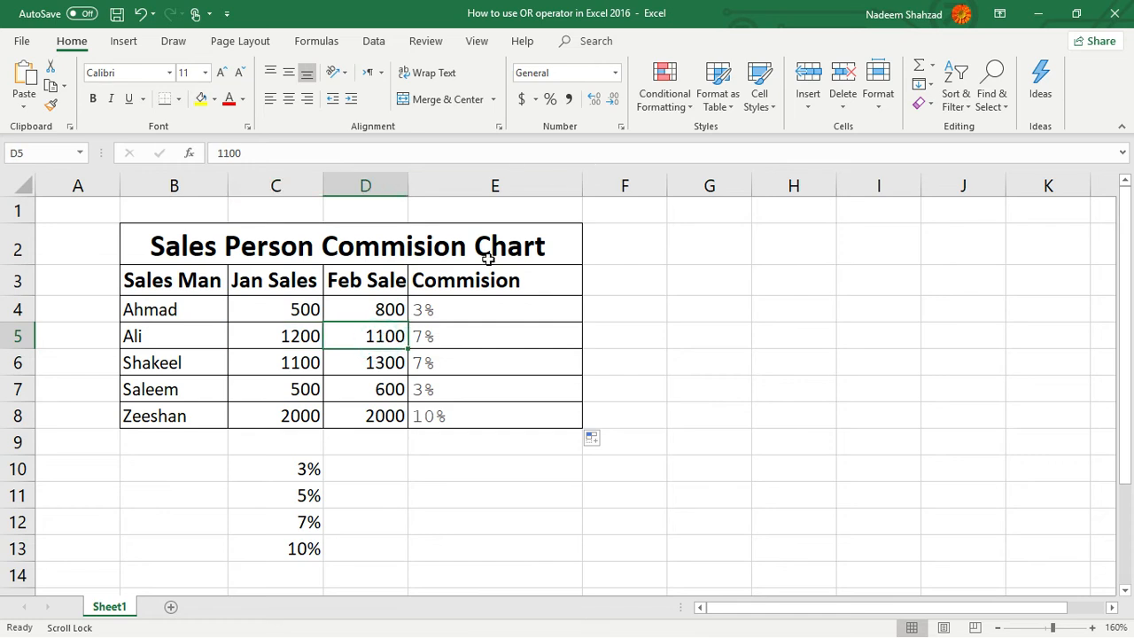
left_click(452, 333)
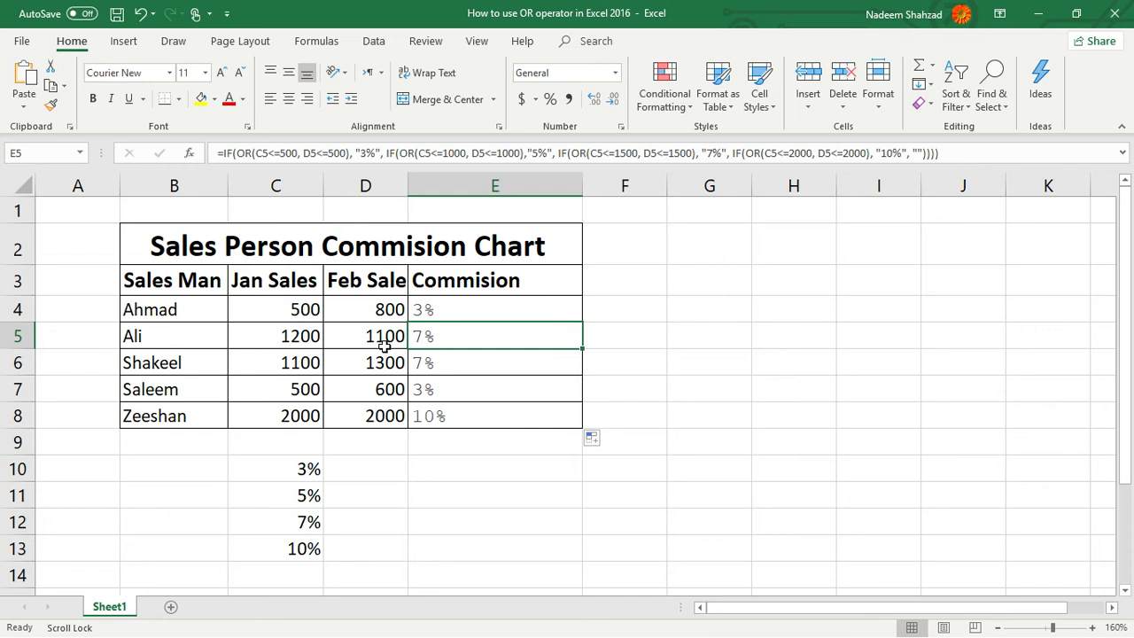
left_click(301, 334)
left_click(370, 338)
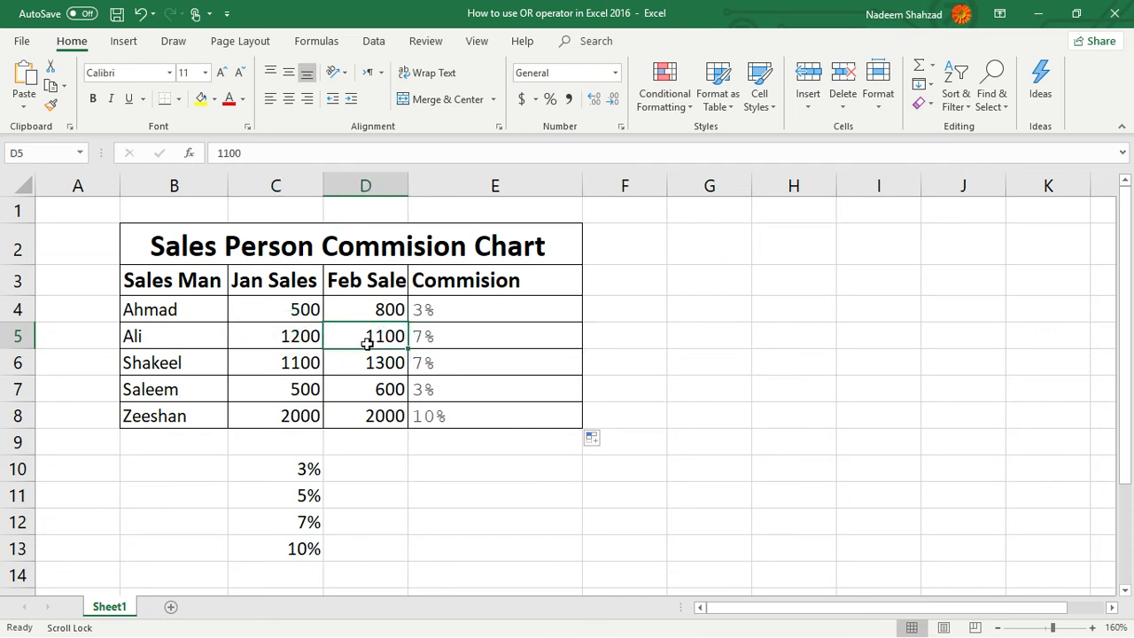
type("1500")
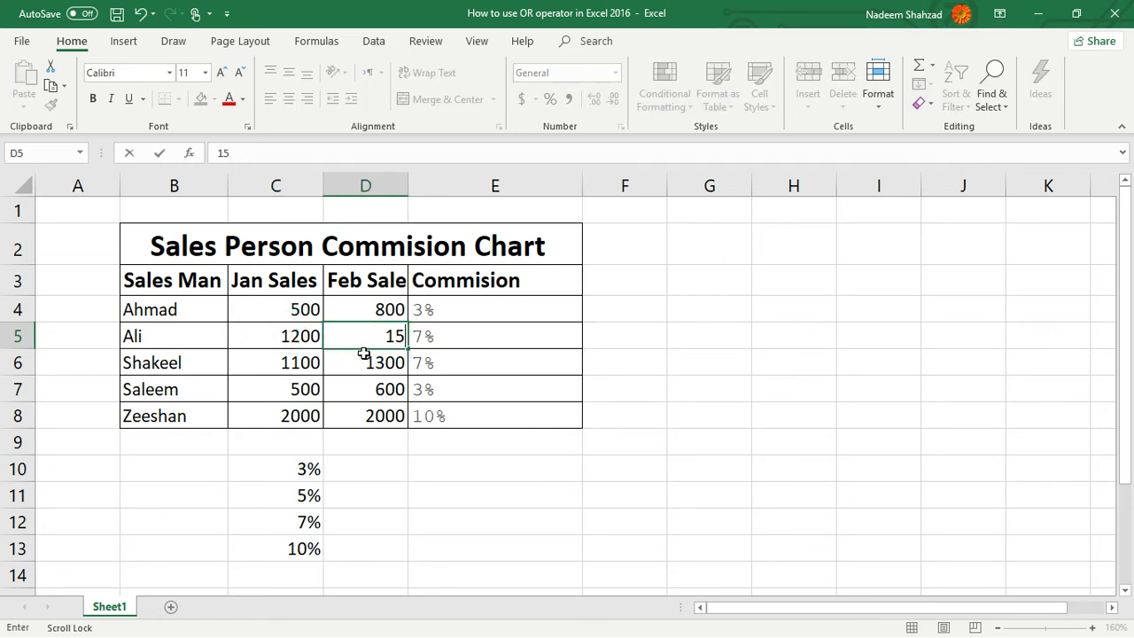
left_click(593, 381)
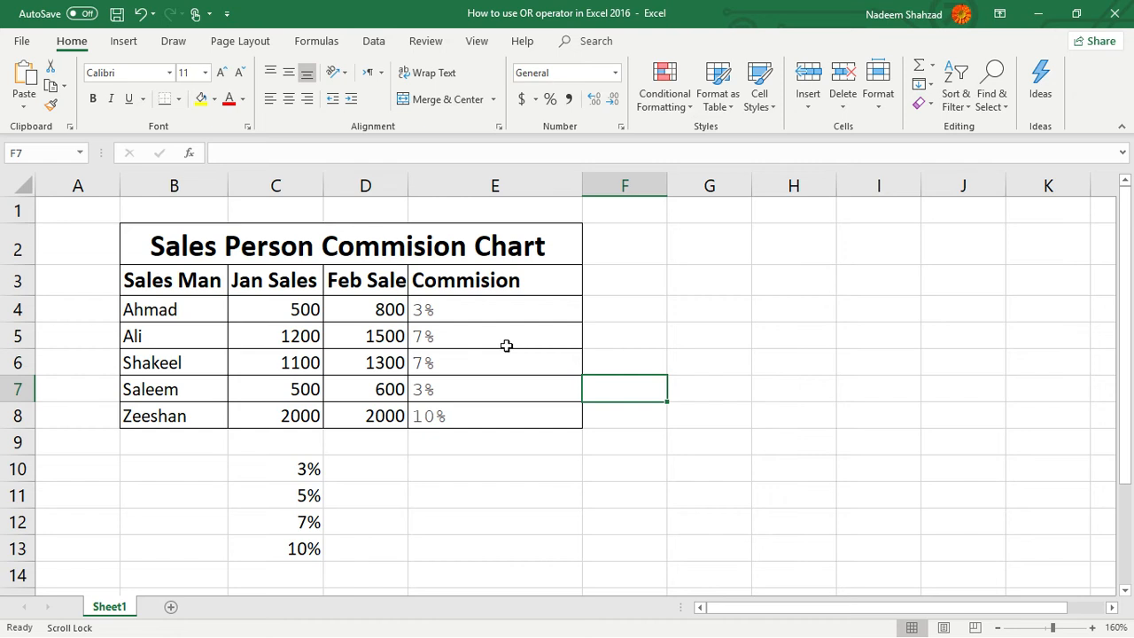
Set the February sales value in D5 to 1600 and inspect the commission formula in E5.
left_click(393, 337)
type("1600")
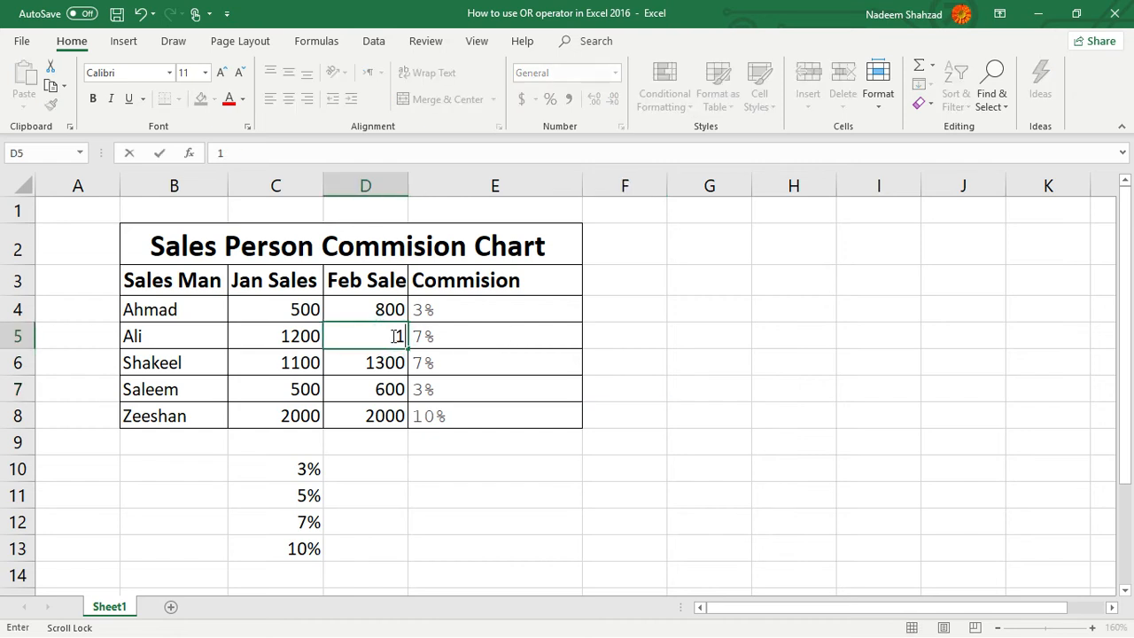
left_click(562, 361)
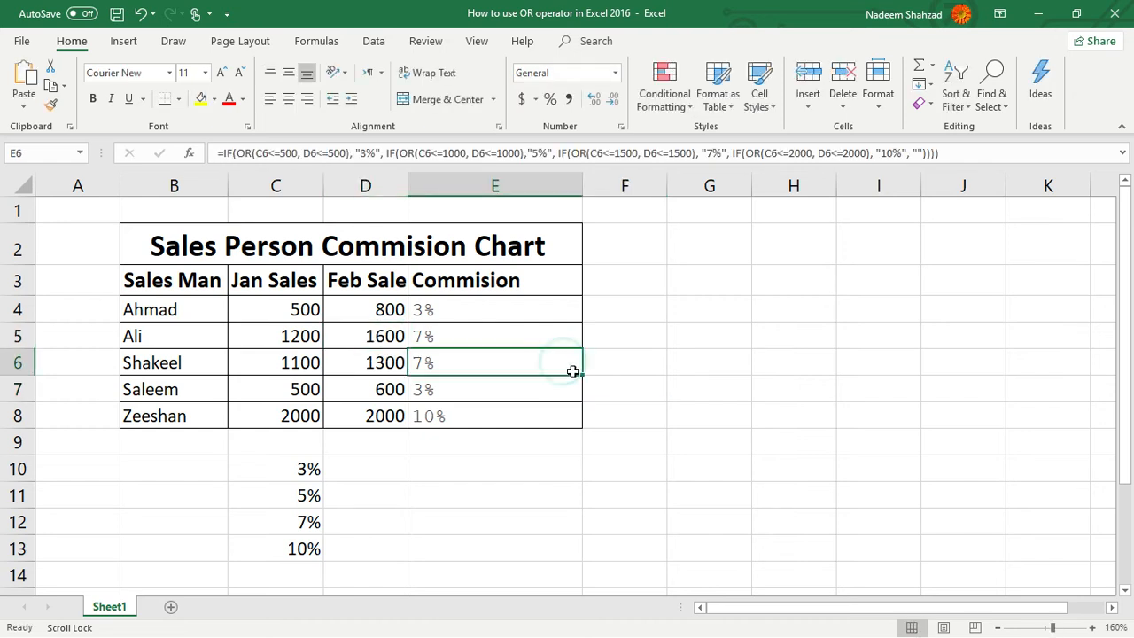
left_click(622, 370)
left_click(514, 338)
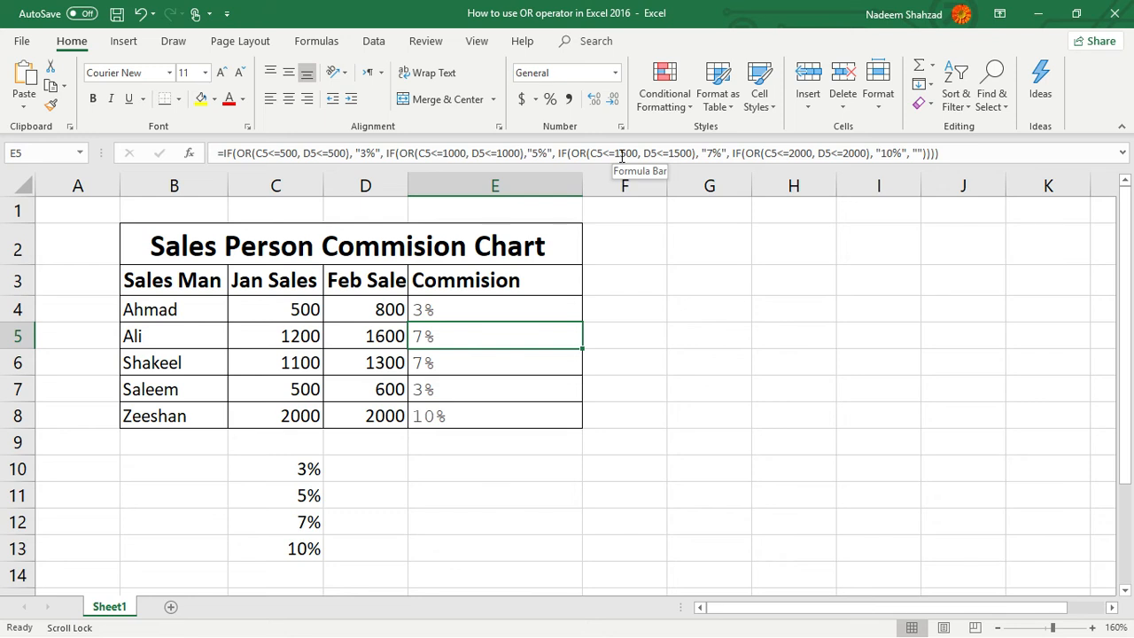
Set the January sales value in C5 to 1600 and check the commission in E5.
left_click(296, 336)
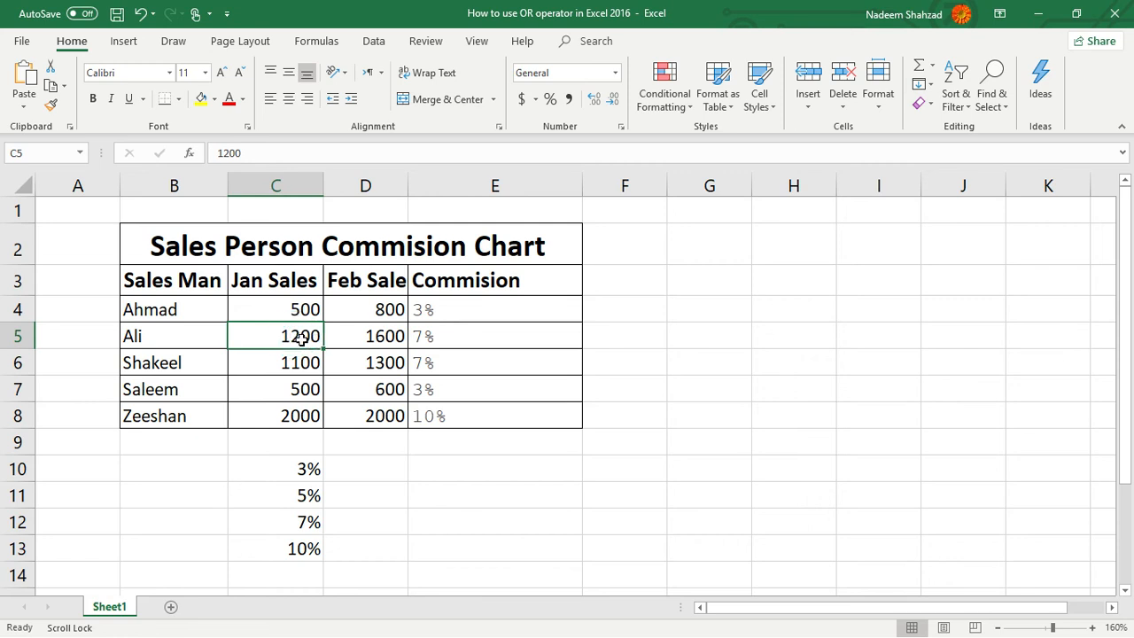
type("1600")
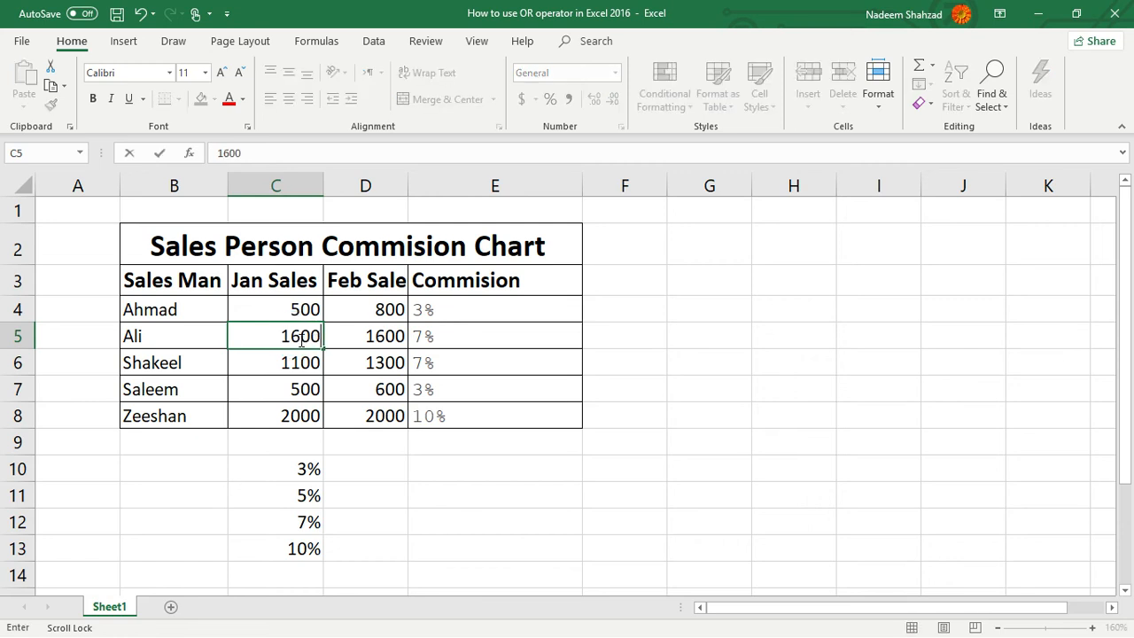
left_click(597, 372)
left_click(490, 337)
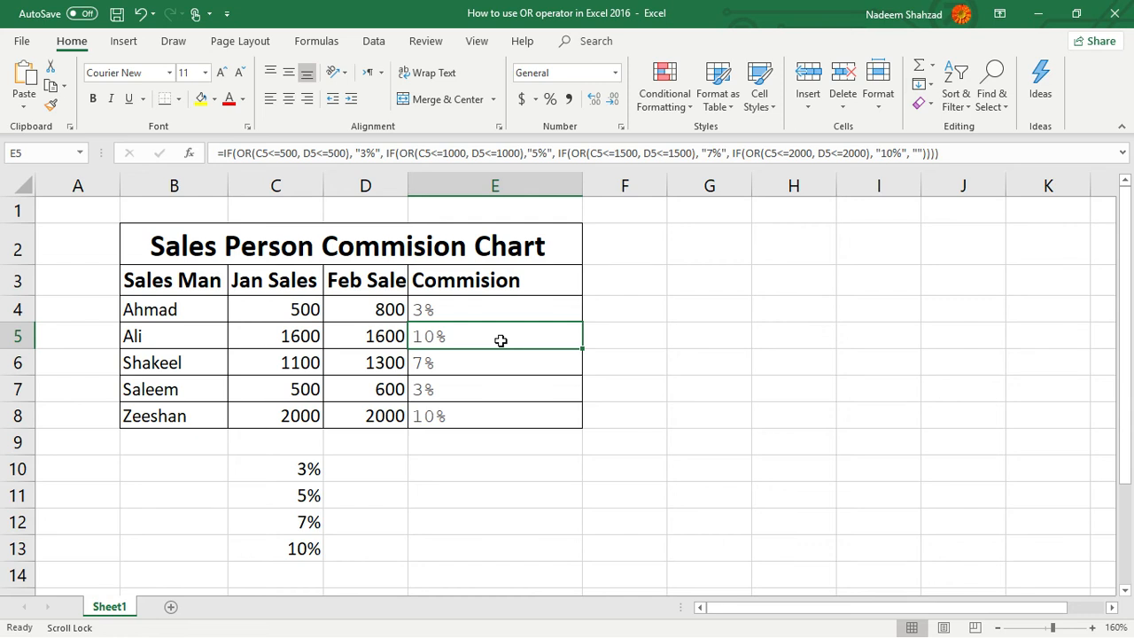
Select the commission formula cell E4 and minimize the workbook to show the desktop.
left_click(466, 314)
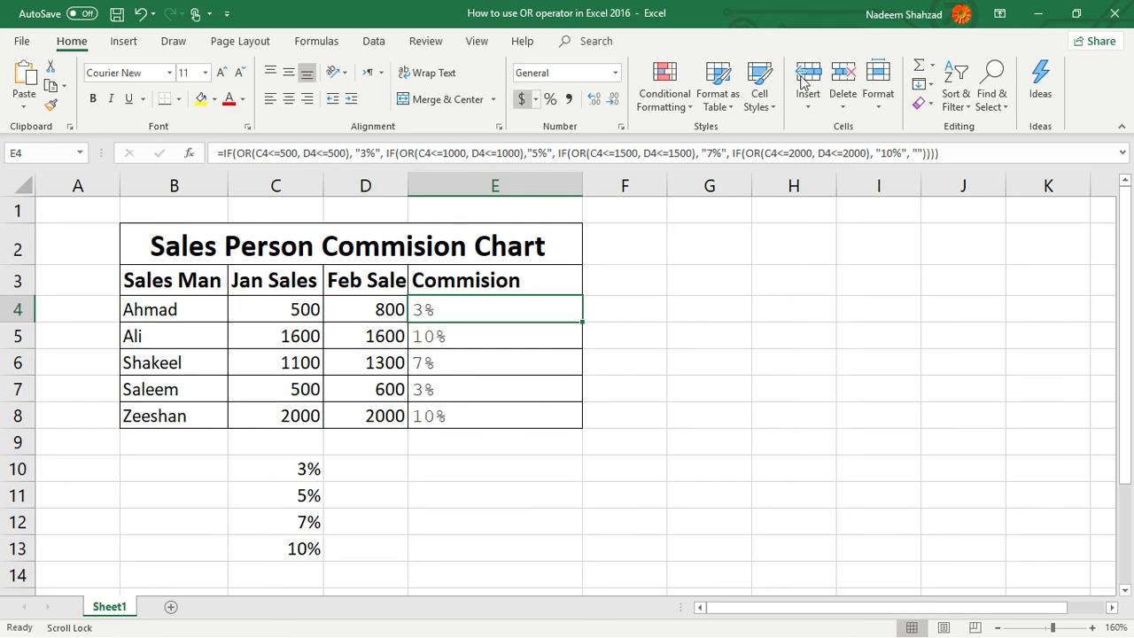
left_click(1039, 19)
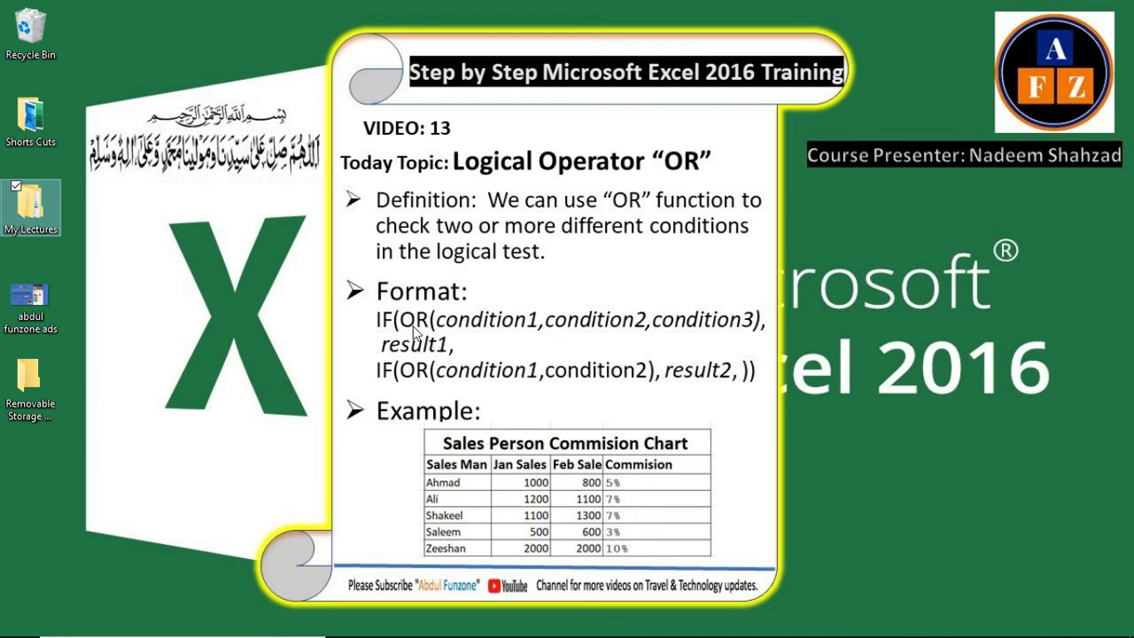